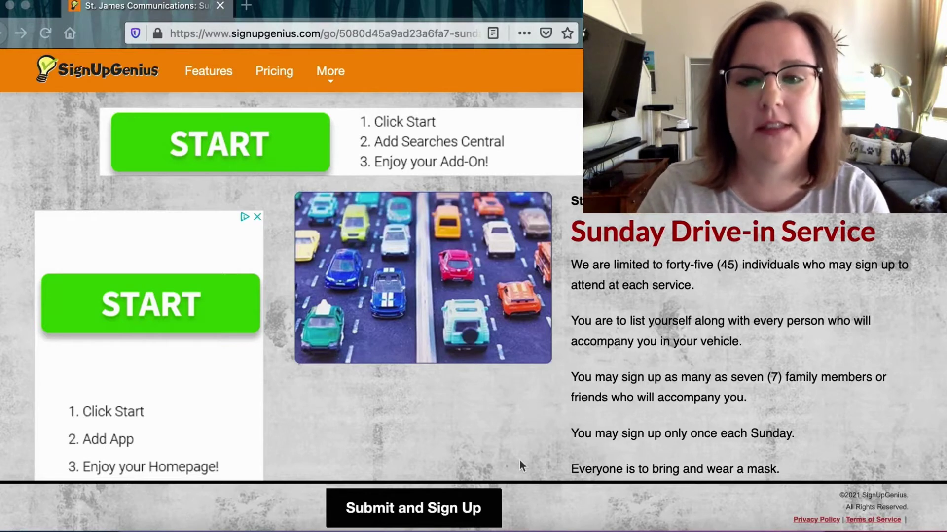
# - Scroll down to the table showing the 8:00, 10:30 and 12:00 service slots
pyautogui.scroll(-3, 520, 462)
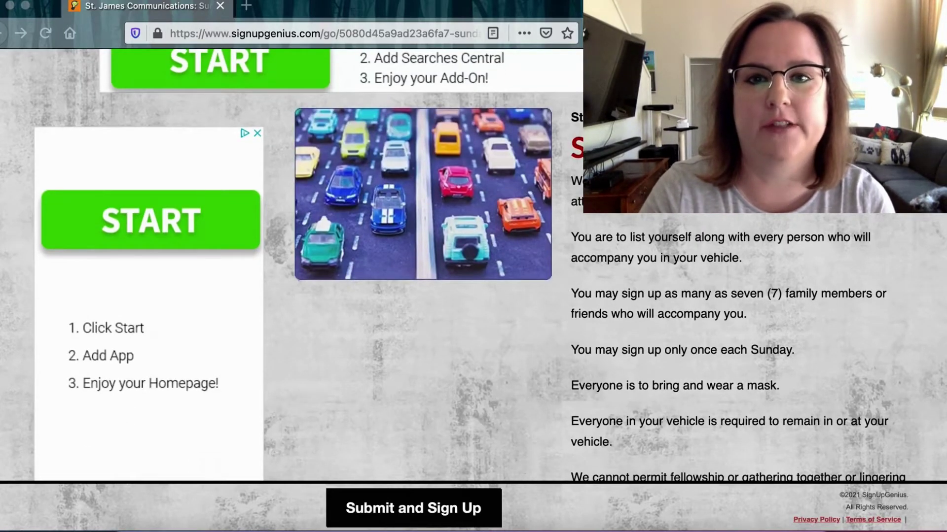
pyautogui.scroll(-1, 564, 348)
pyautogui.scroll(-2, 564, 348)
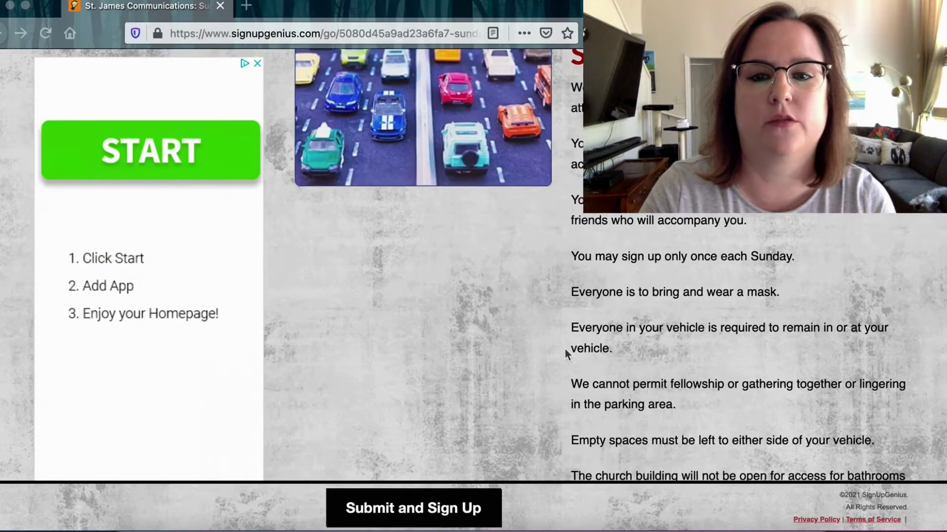
pyautogui.scroll(-3, 564, 348)
pyautogui.scroll(-3, 564, 348)
pyautogui.scroll(-5, 565, 353)
pyautogui.scroll(-3, 565, 354)
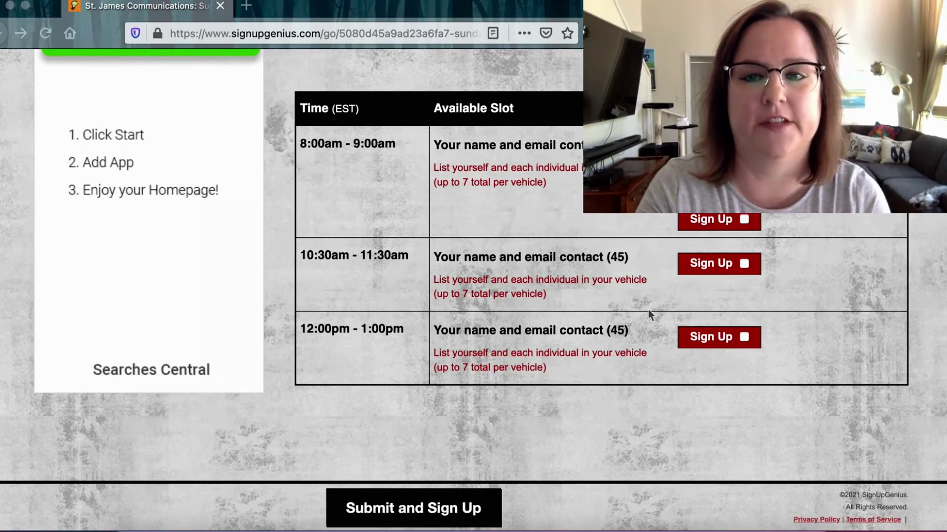
# - Select the 10:30am–11:30am slot and submit it to reach the Sign Me Up form
pyautogui.click(742, 269)
pyautogui.click(745, 264)
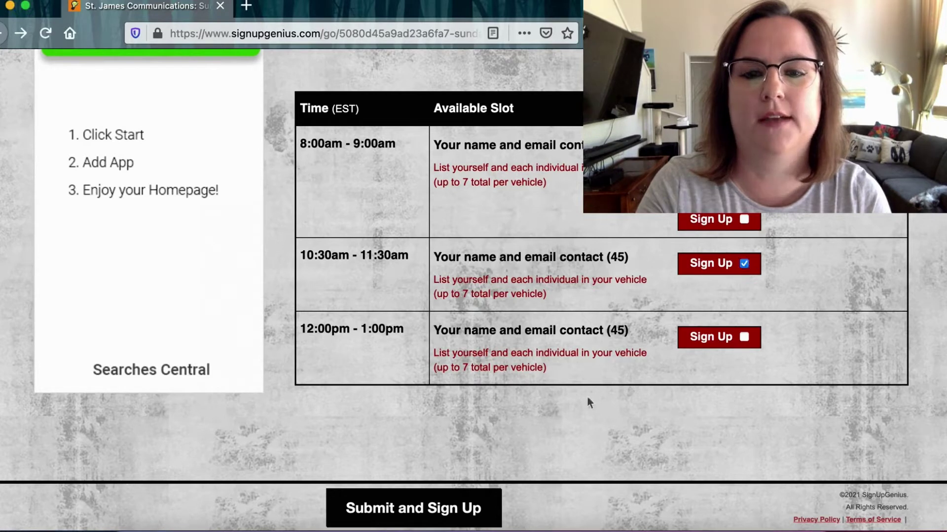
pyautogui.click(431, 513)
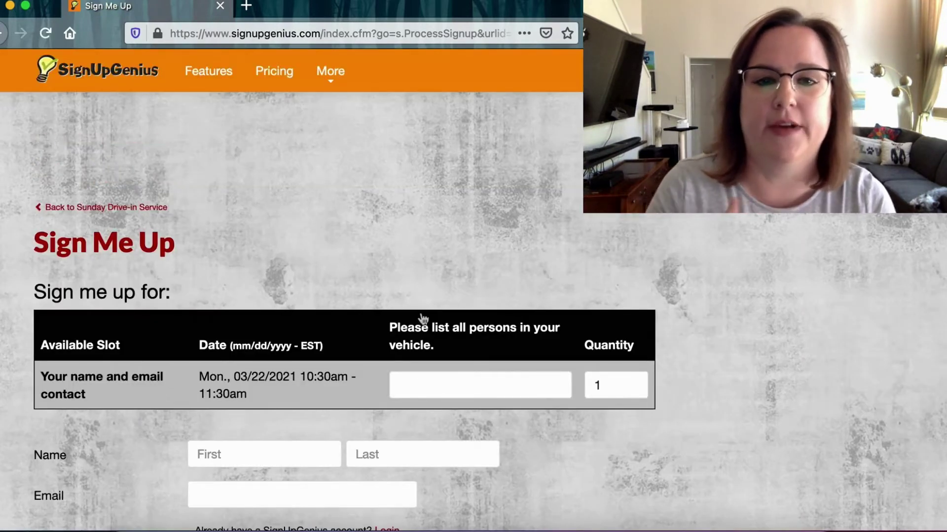
# - List the vehicle passengers 'Sally, Bob, Vance' in the persons-in-vehicle field
pyautogui.scroll(-3, 423, 320)
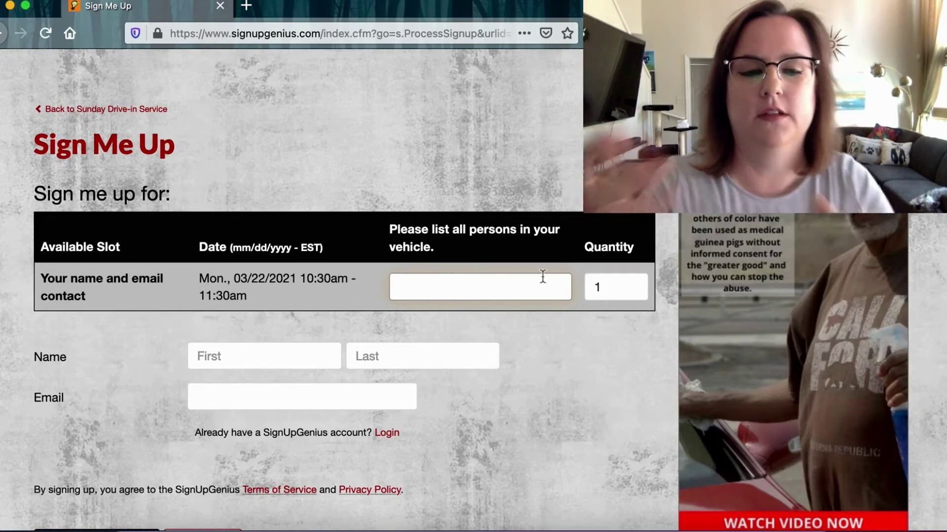
pyautogui.write('Sally, ')
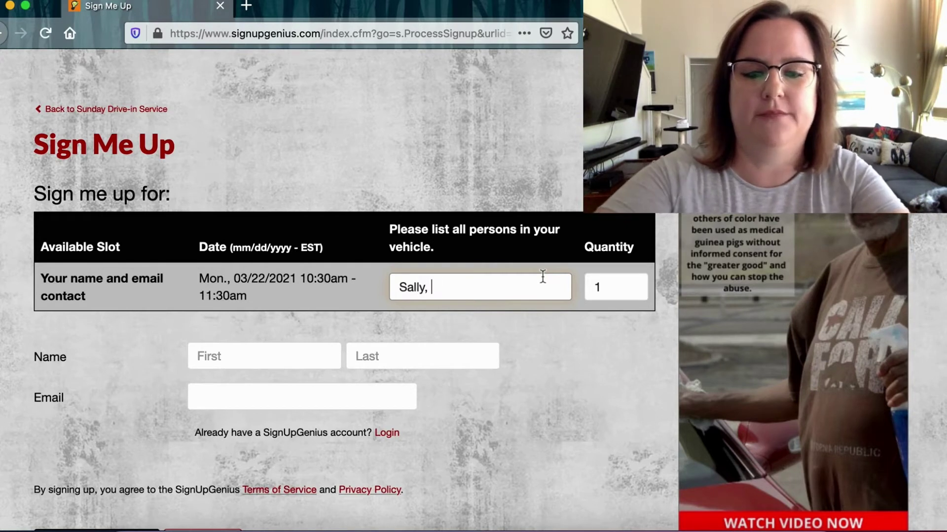
pyautogui.write('Bob, Vance')
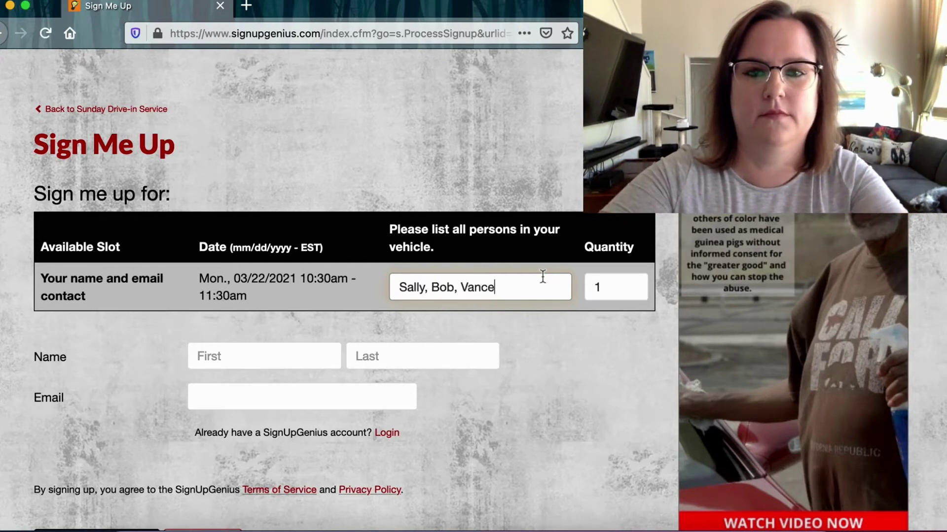
pyautogui.click(627, 287)
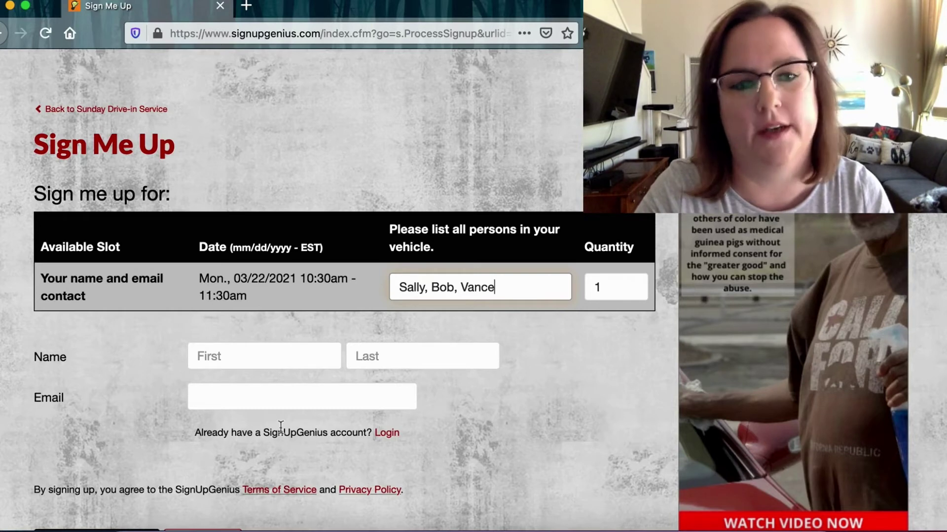
pyautogui.click(254, 356)
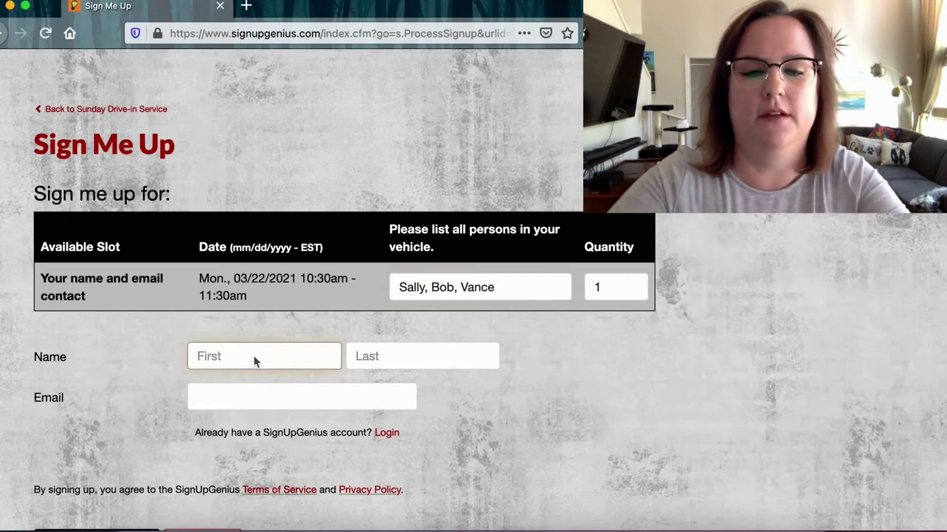
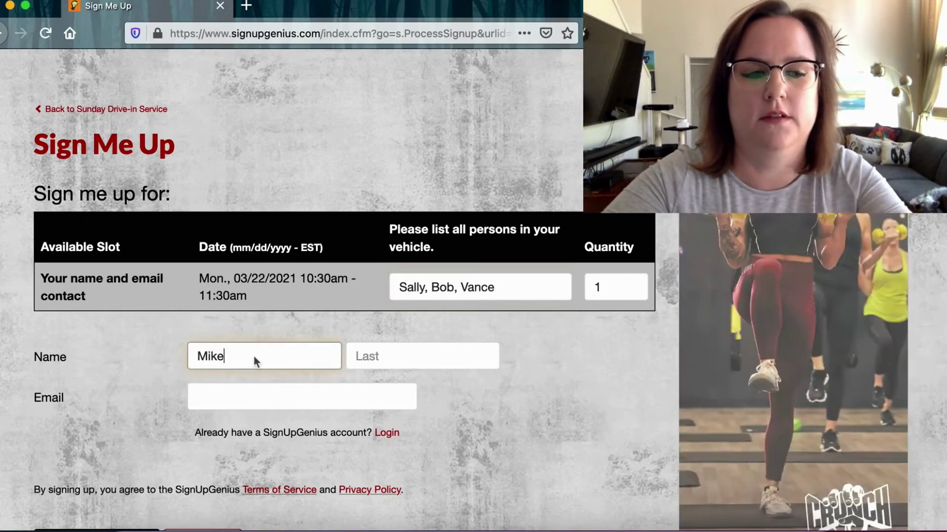
pyautogui.press('Tab')
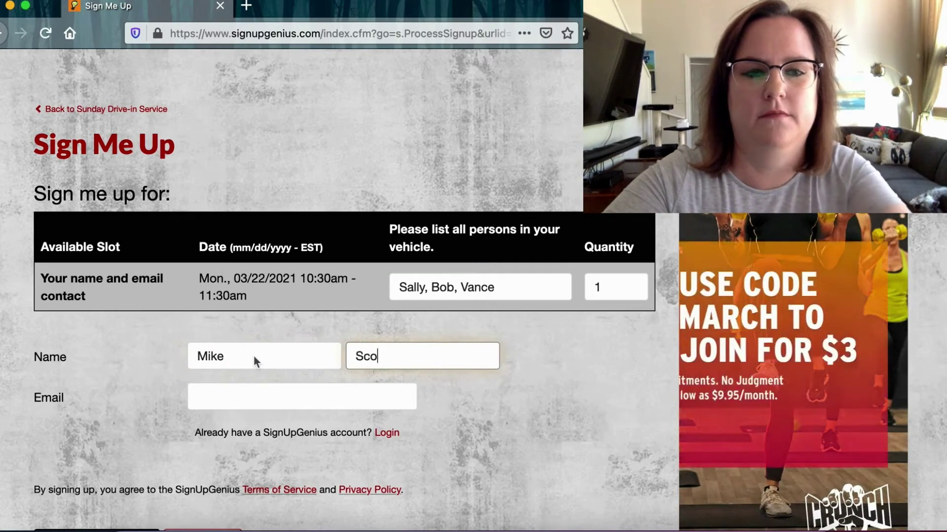
pyautogui.click(213, 392)
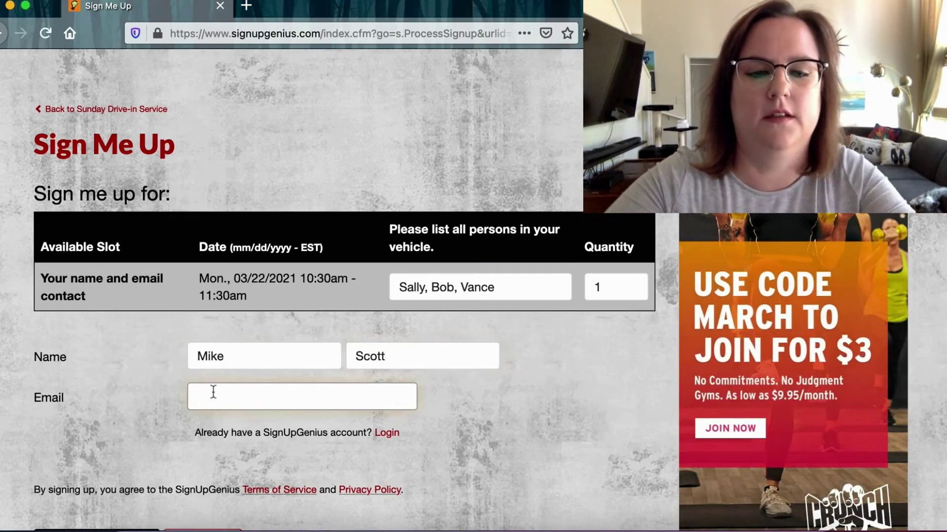
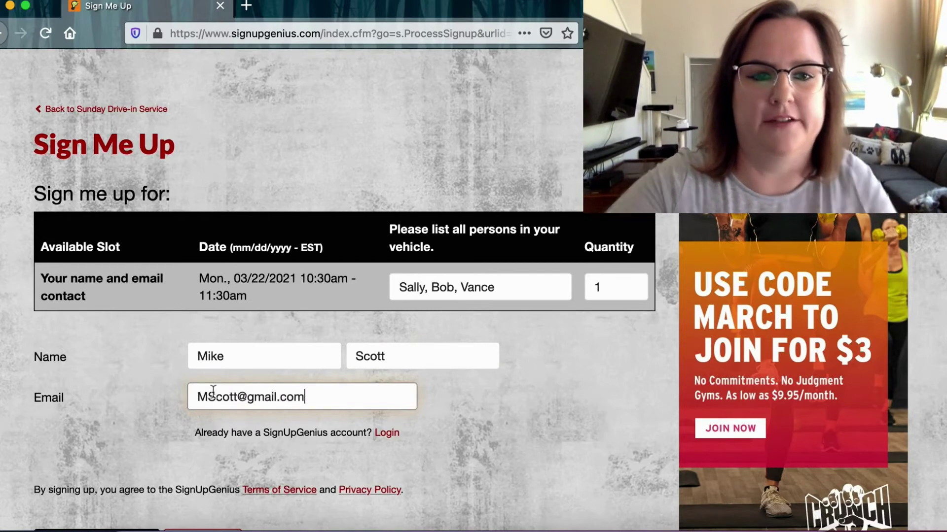
pyautogui.scroll(-5, 233, 420)
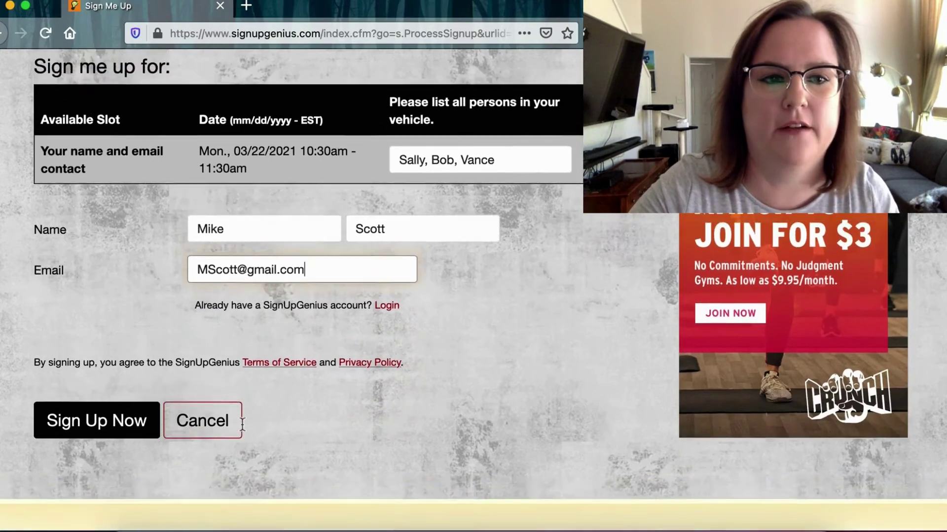
# - Submit the sign-up, close the Rokt promotional popup, and bring DemoCreator to the front
pyautogui.click(129, 421)
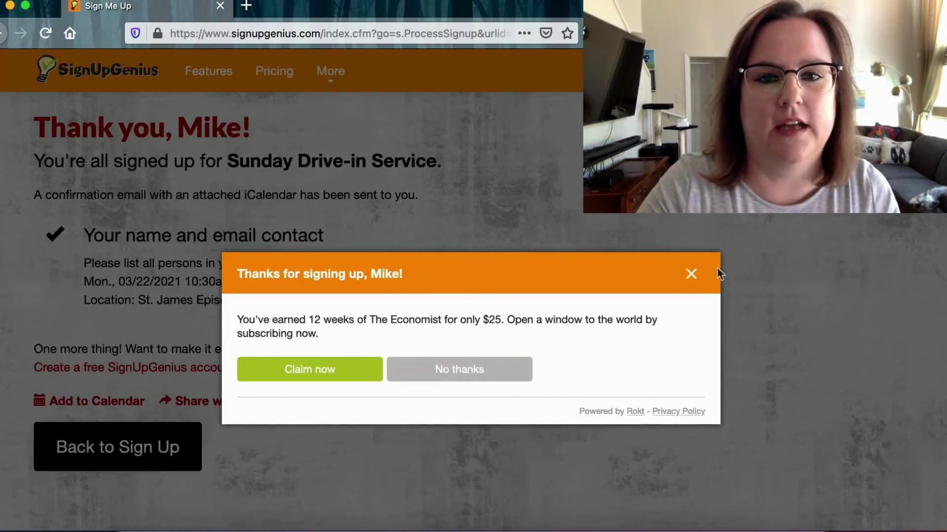
pyautogui.click(691, 274)
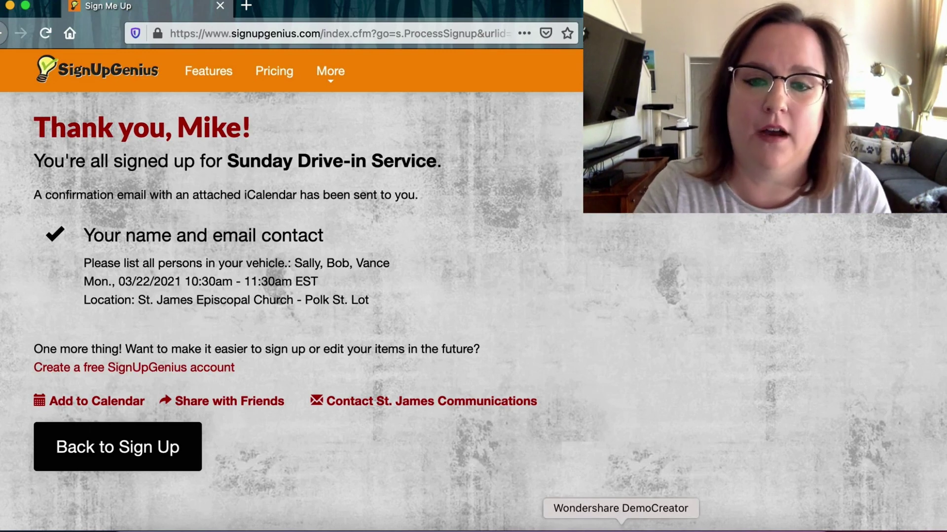
pyautogui.click(621, 526)
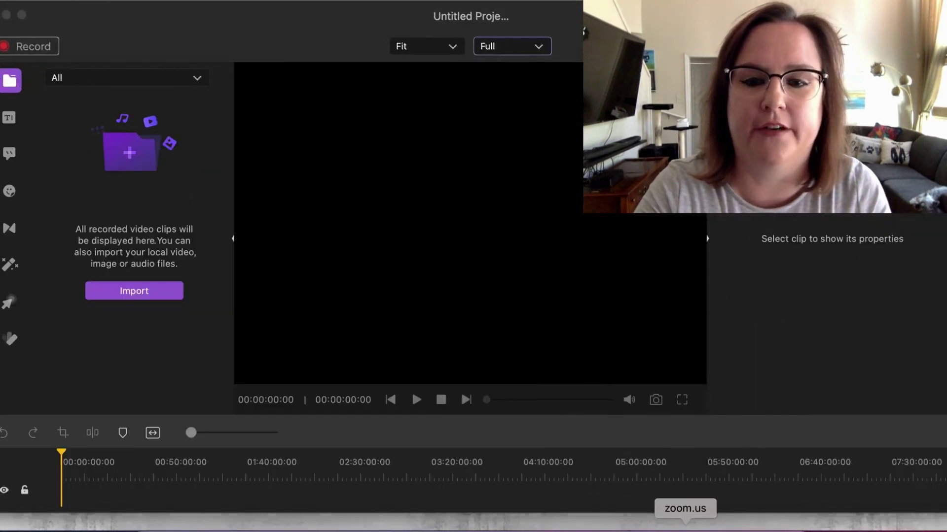